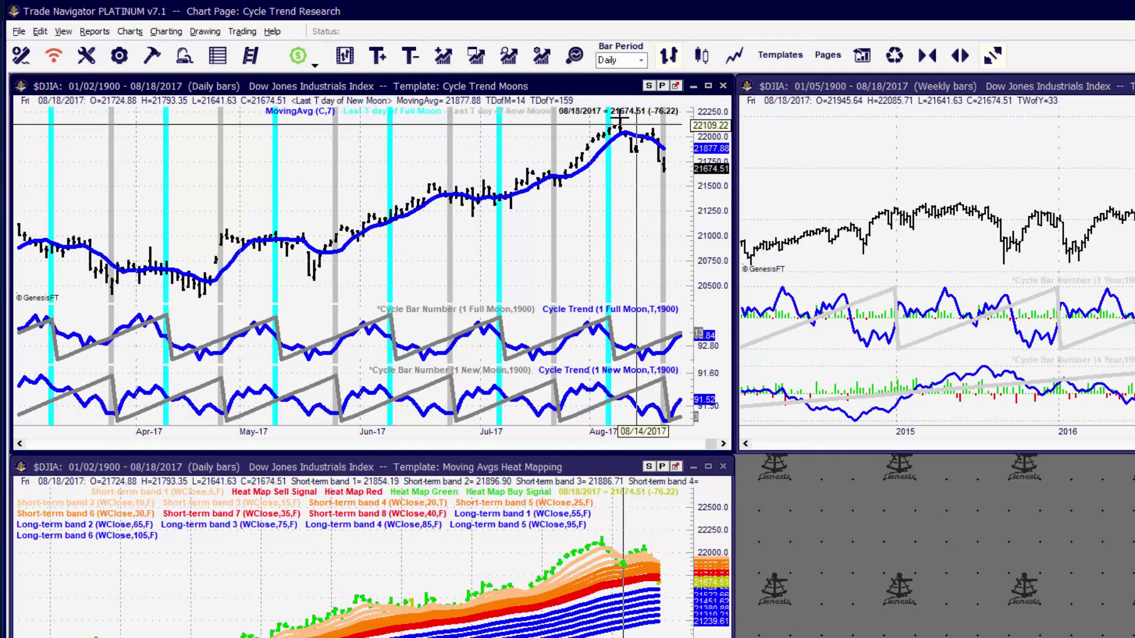
# Maximize the Cycle Trend Moons chart window to fill the Trade Navigator workspace.
pyautogui.doubleClick(584, 88)
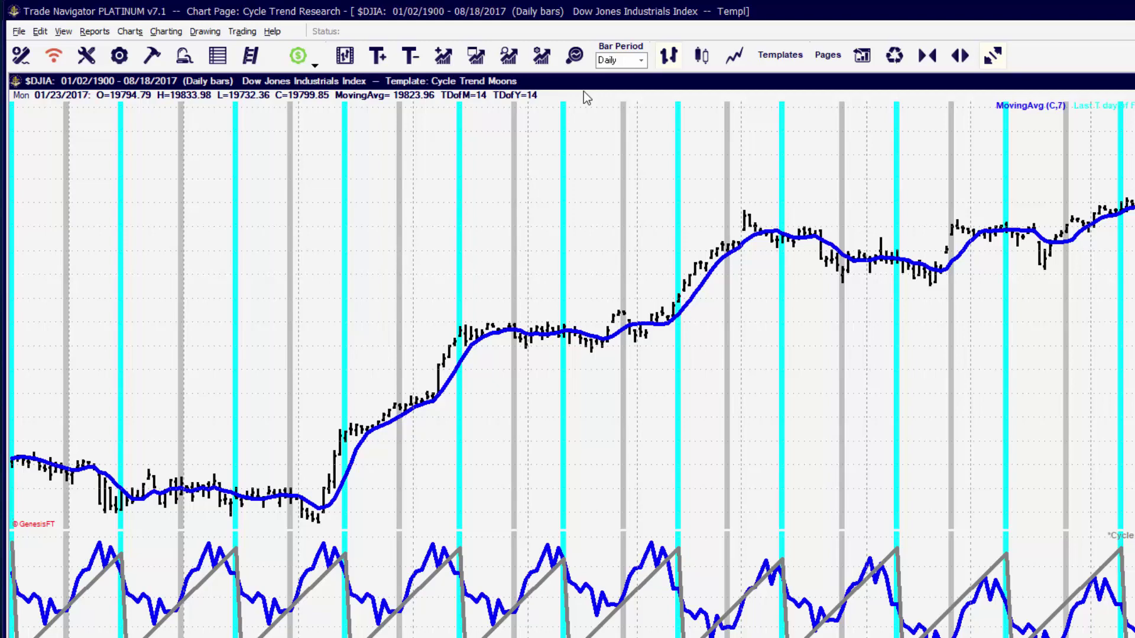
# Open the Chart Settings dialog for the DJIA moon-cycle chart, finally using the E shortcut.
pyautogui.rightClick(589, 125)
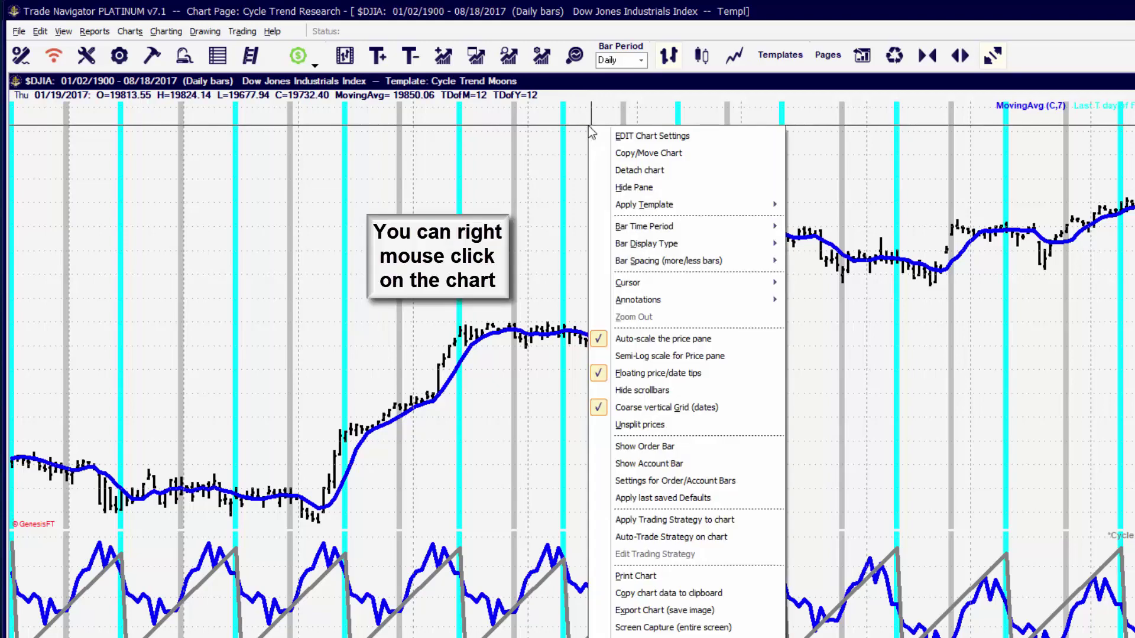
pyautogui.press('Escape')
pyautogui.click(542, 57)
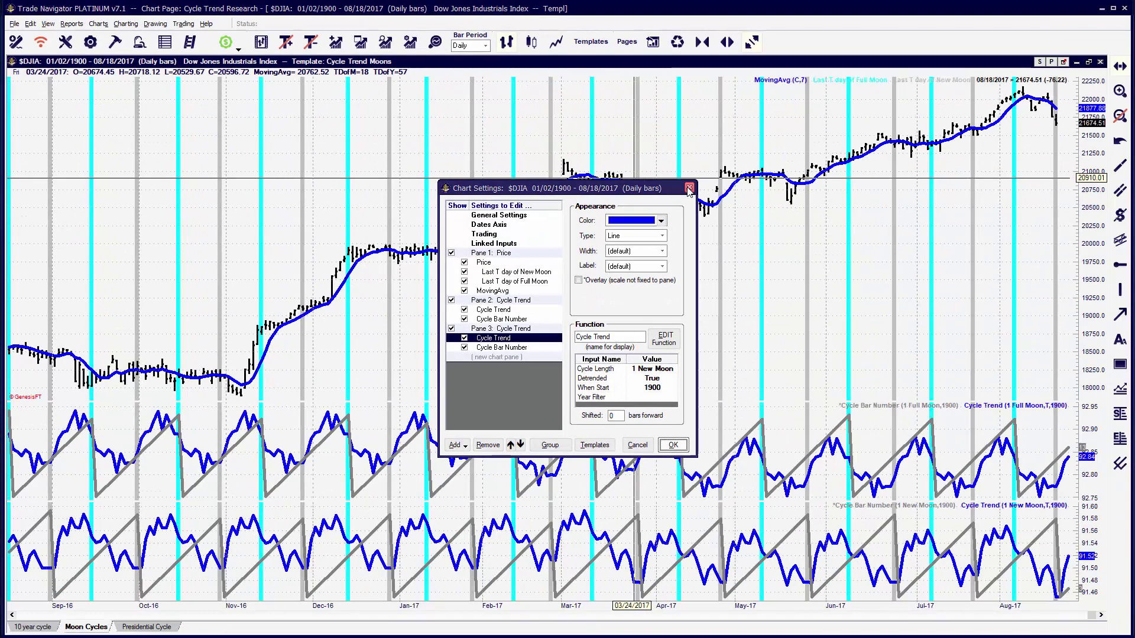
pyautogui.click(689, 188)
pyautogui.press('e')
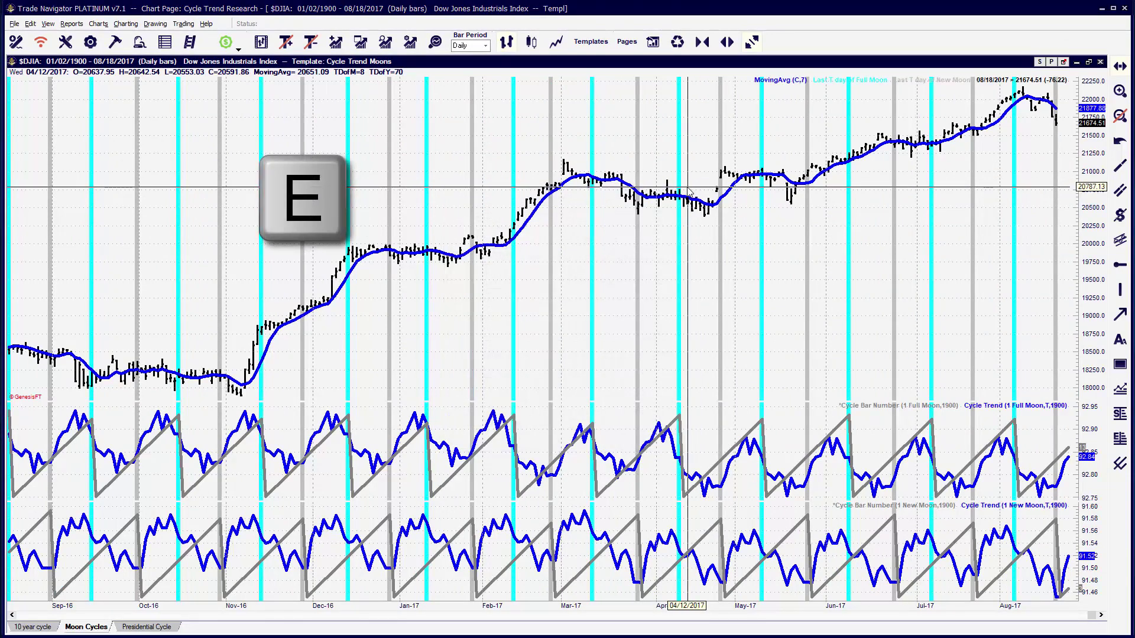
pyautogui.press('e')
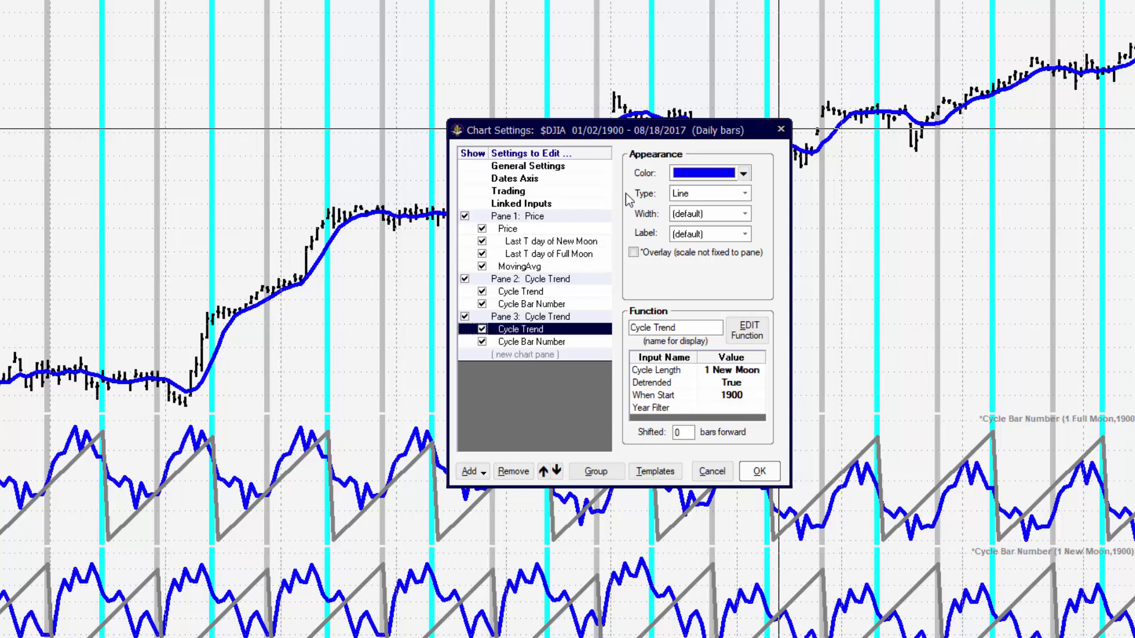
# In General Settings, set OHLC bars and indicator lines to Extra Thick, leaving Chart Tips off.
pyautogui.click(570, 166)
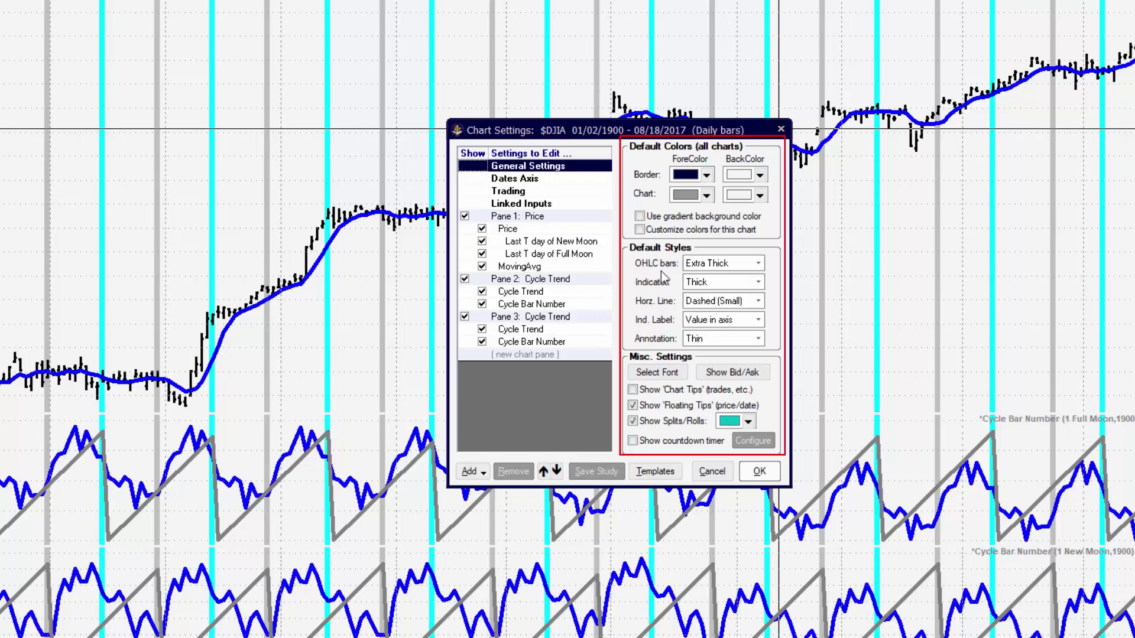
pyautogui.click(759, 264)
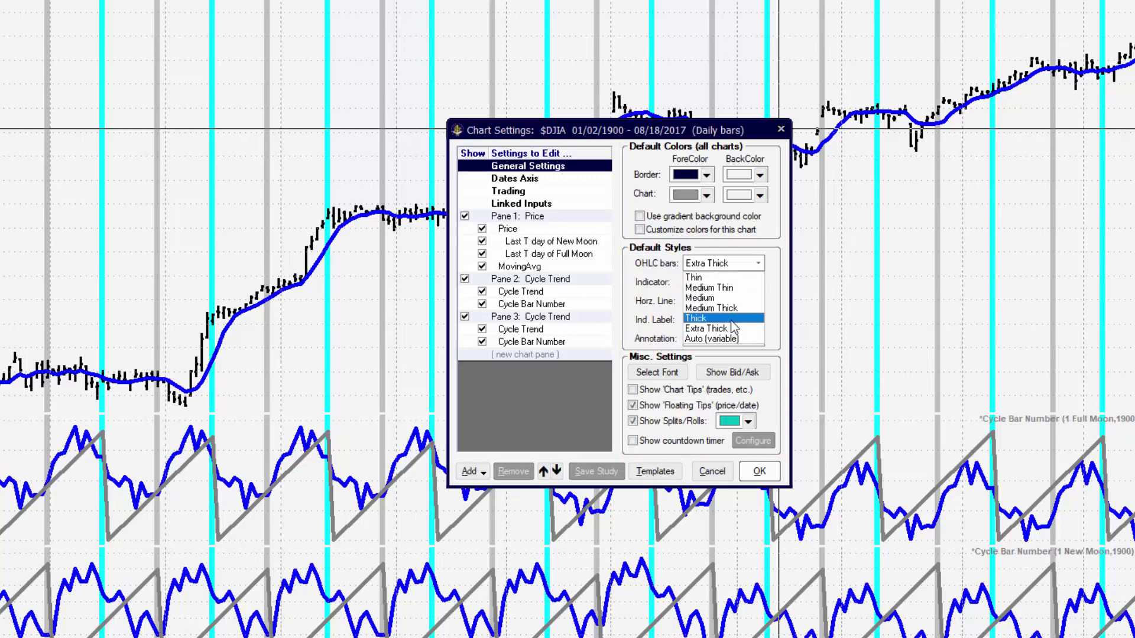
pyautogui.click(731, 330)
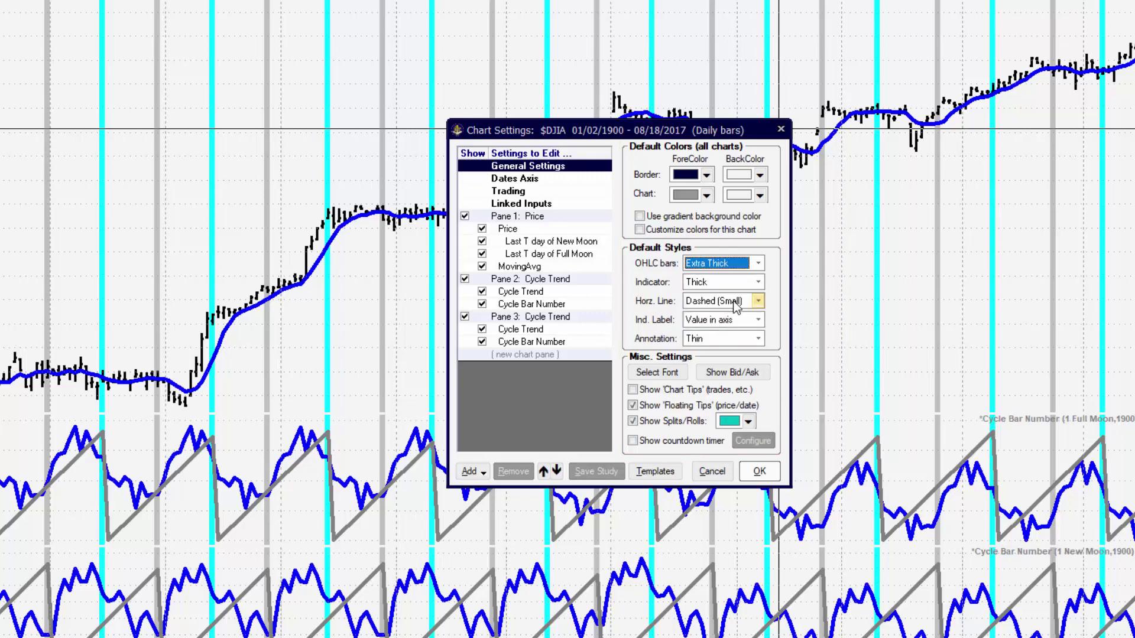
pyautogui.click(757, 284)
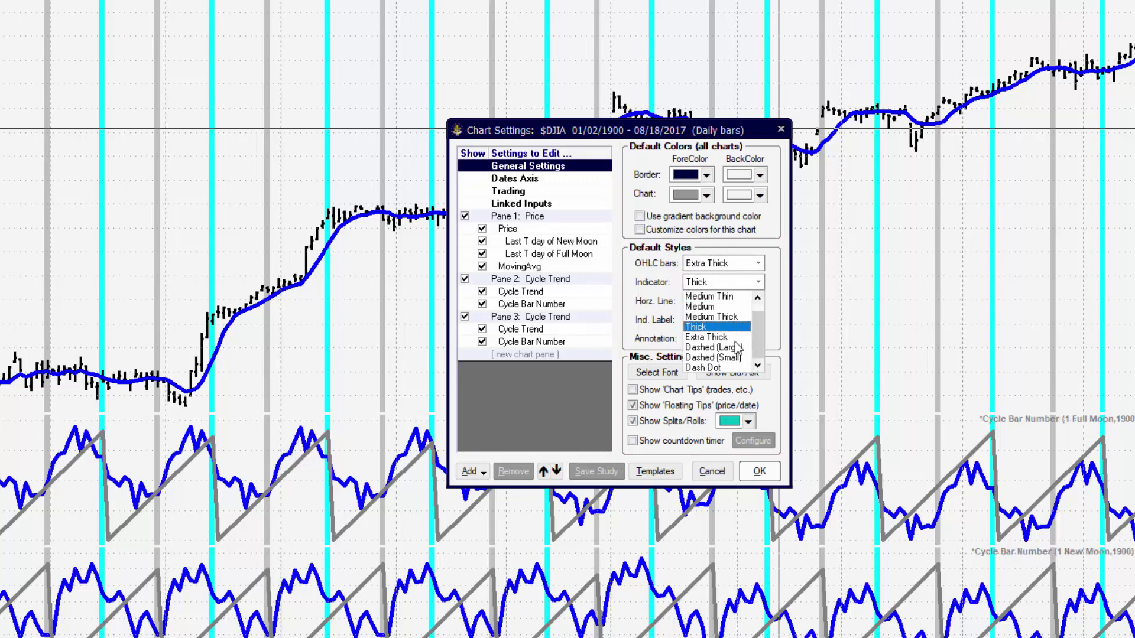
pyautogui.click(712, 337)
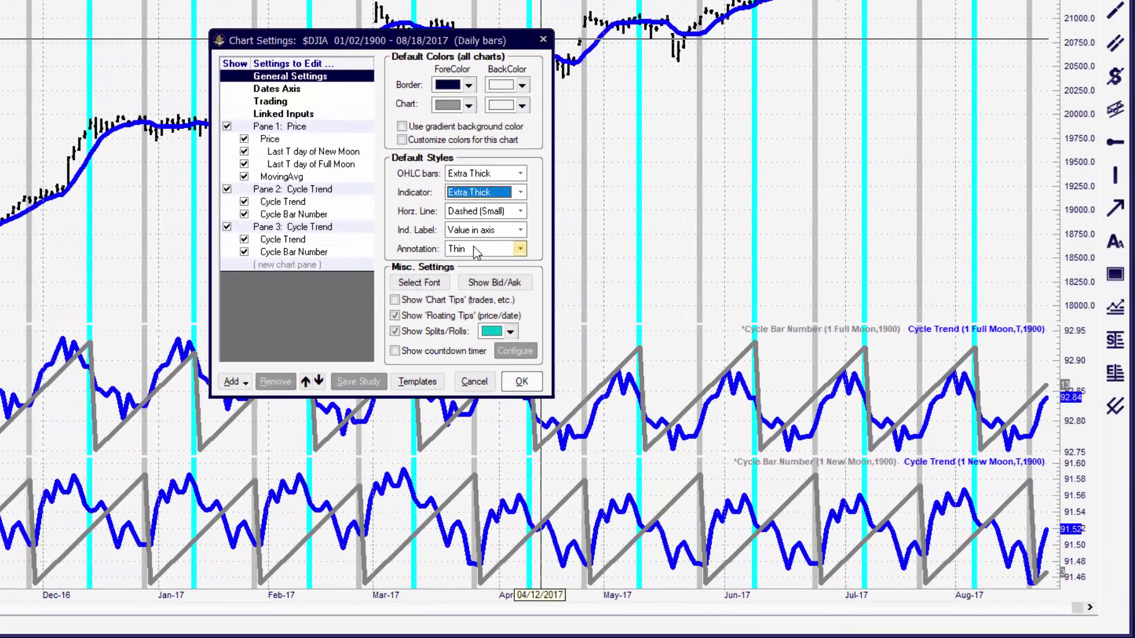
pyautogui.click(425, 300)
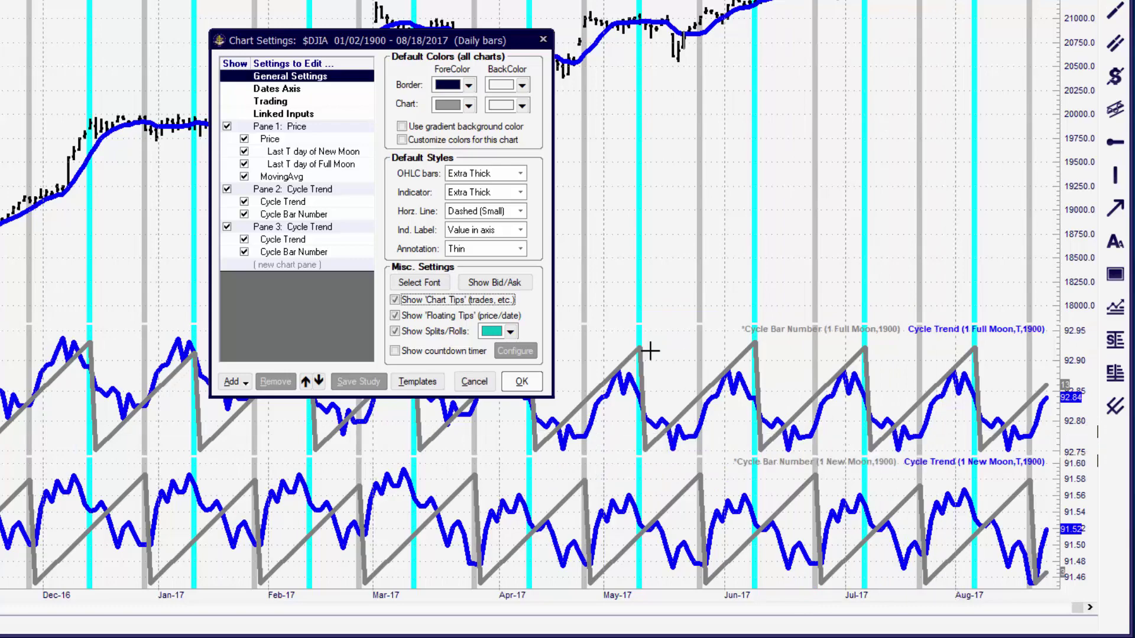
pyautogui.click(401, 304)
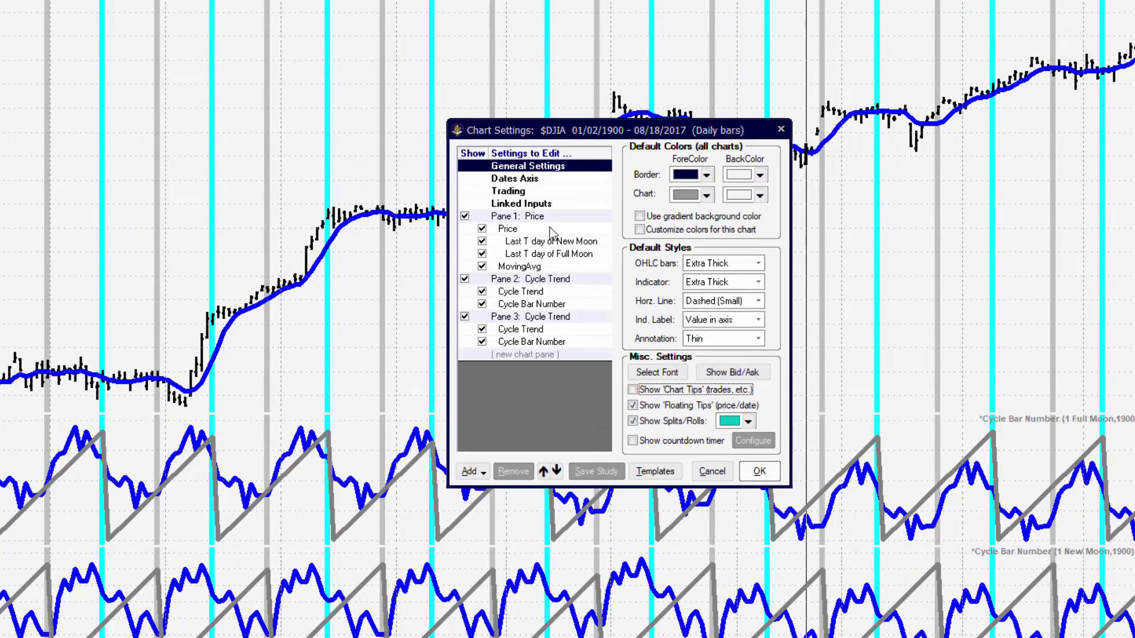
# Show the Dates Axis settings and keep the Bar Period on Daily.
pyautogui.click(541, 180)
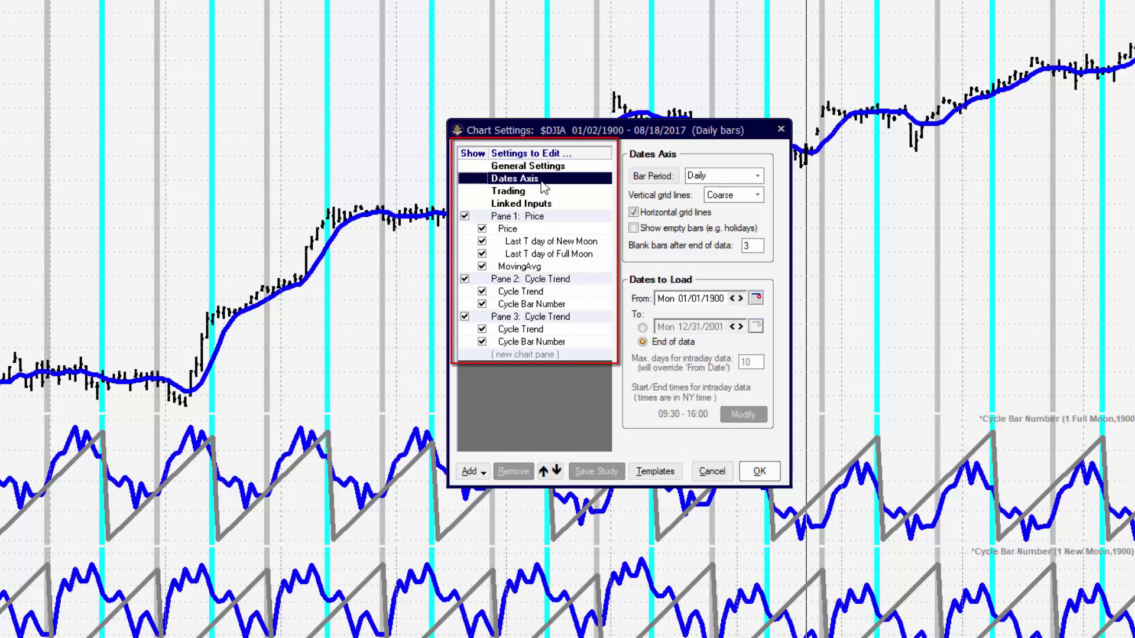
pyautogui.click(757, 176)
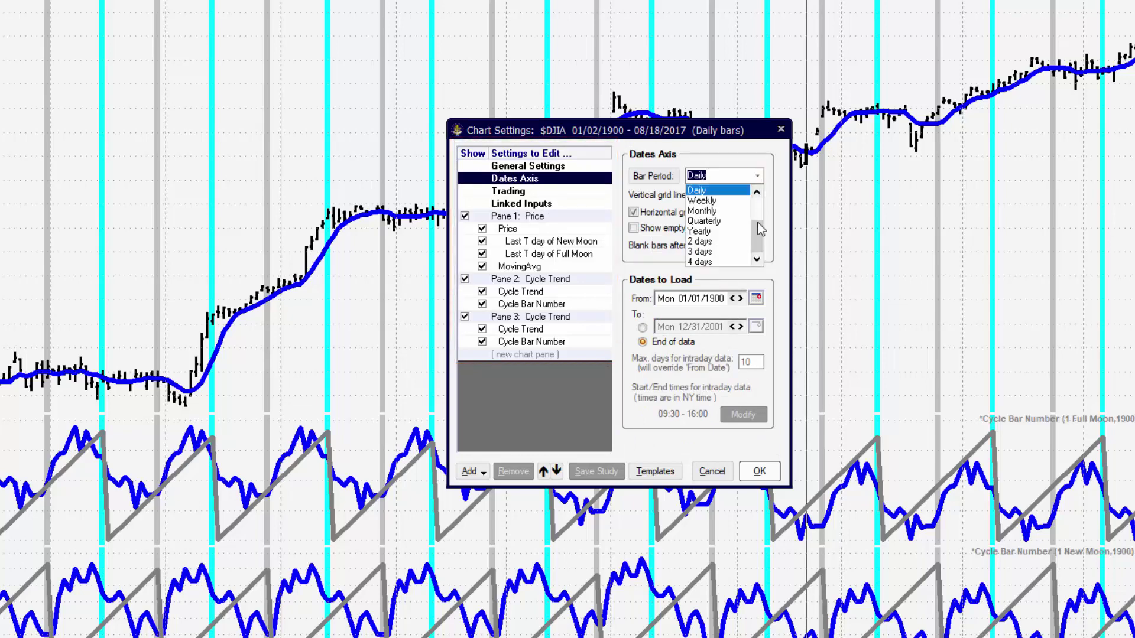
pyautogui.moveTo(759, 234)
pyautogui.mouseDown()
pyautogui.moveTo(759, 204)
pyautogui.moveTo(759, 218)
pyautogui.mouseUp()
pyautogui.click(730, 157)
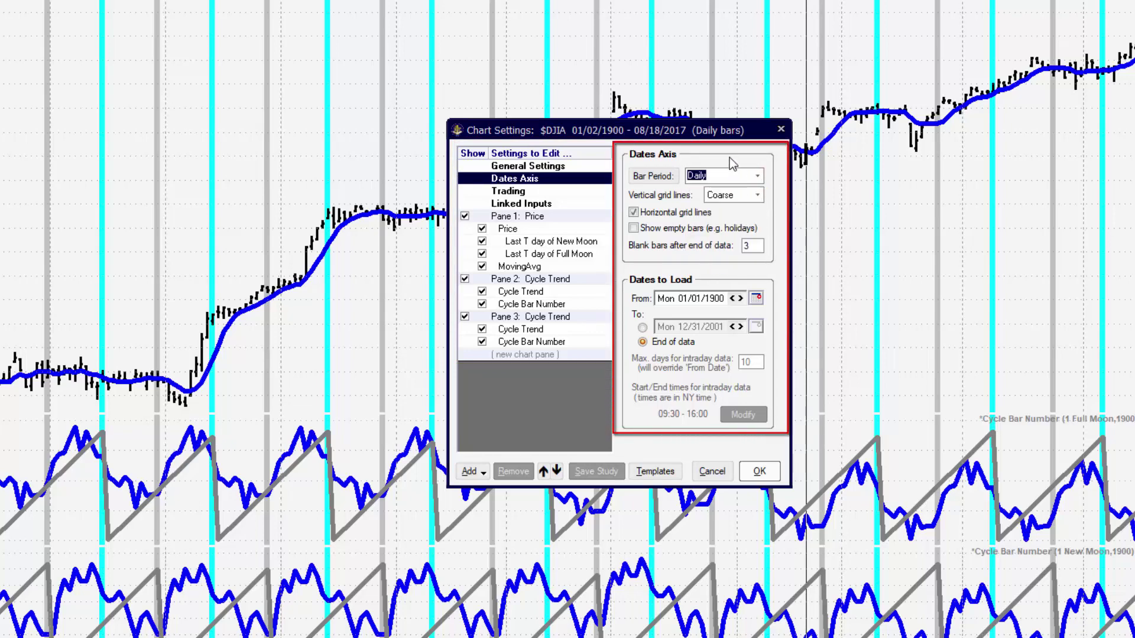
# Review the price bar appearance and the scale settings for Panes 1, 2 and 3.
pyautogui.click(568, 228)
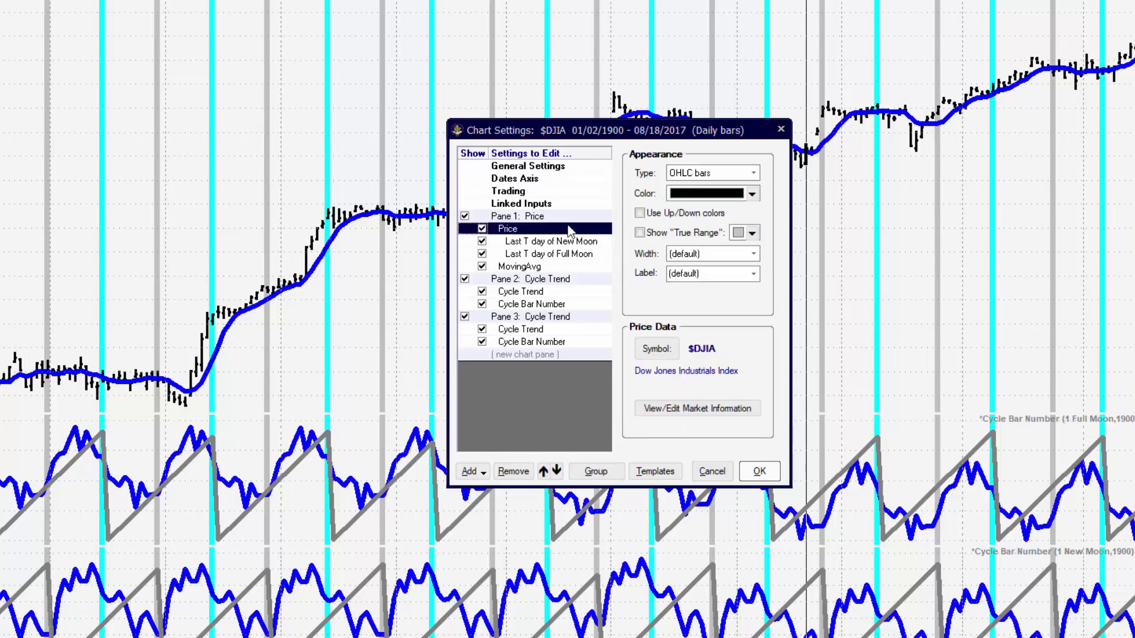
pyautogui.click(568, 218)
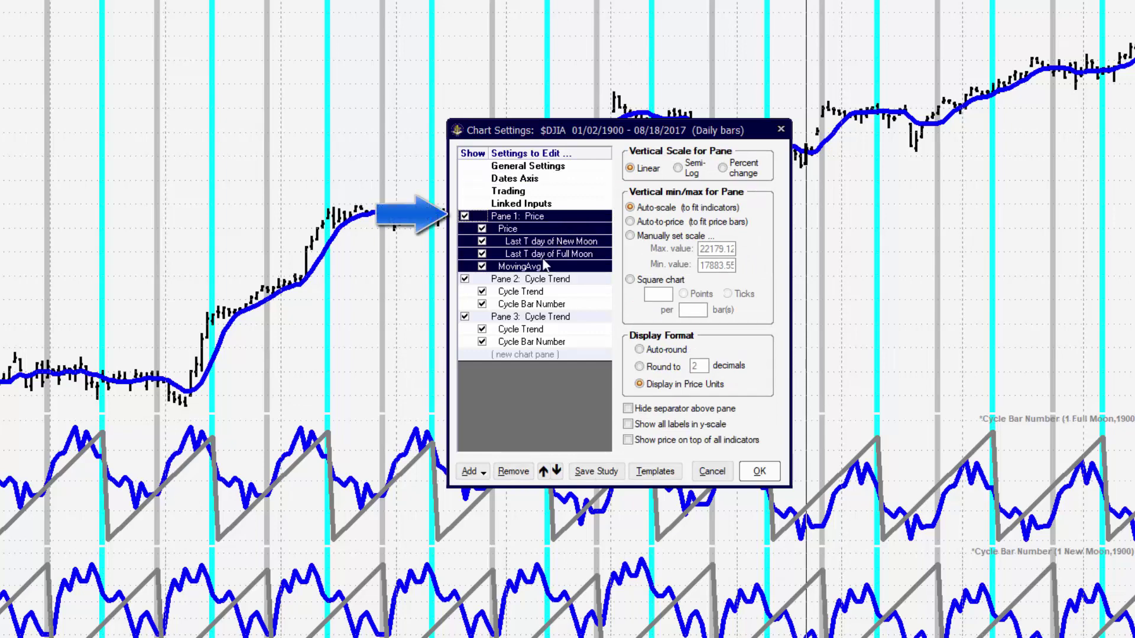
pyautogui.click(520, 280)
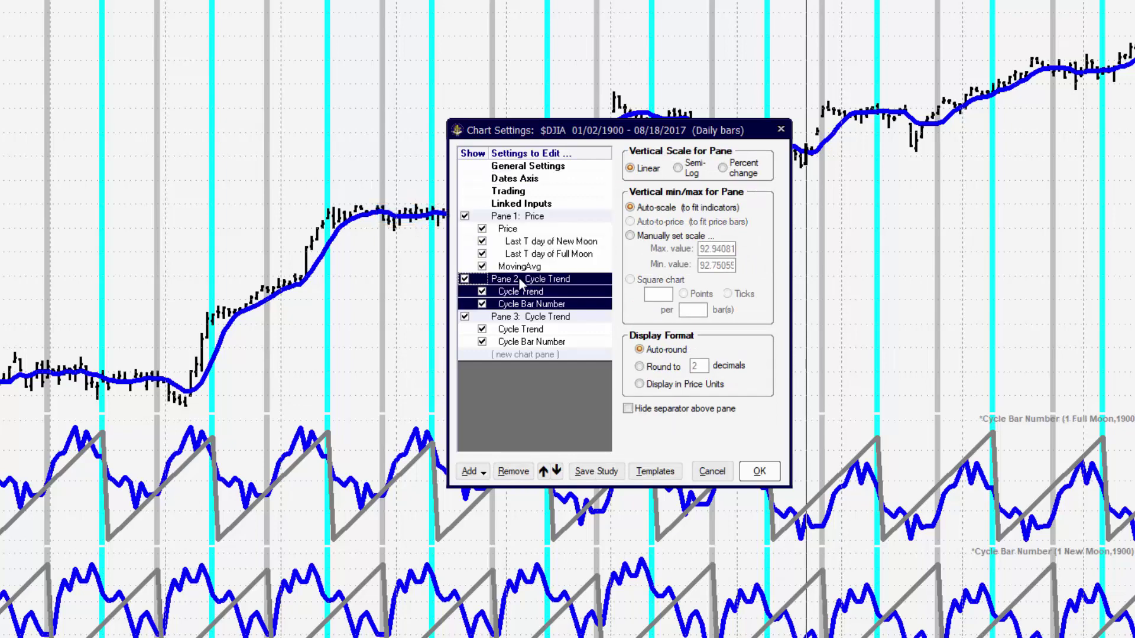
pyautogui.click(539, 320)
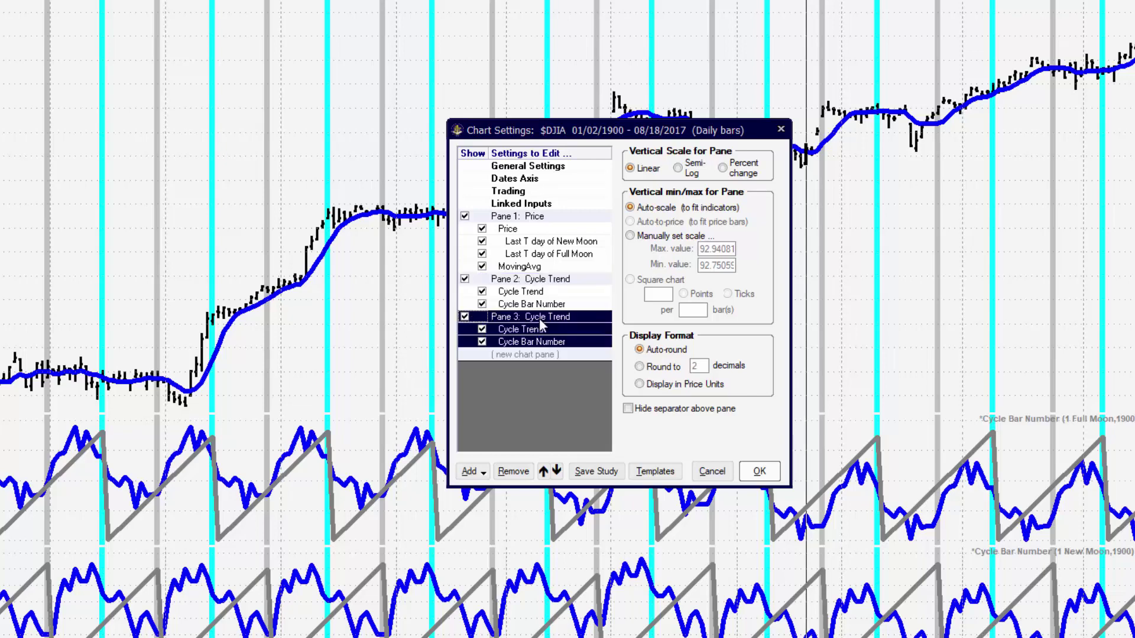
# Hide Pane 3, Pane 2, MovingAvg and Full Moon zones, then re-show Full Moon, MovingAvg and Pane 2.
pyautogui.click(466, 318)
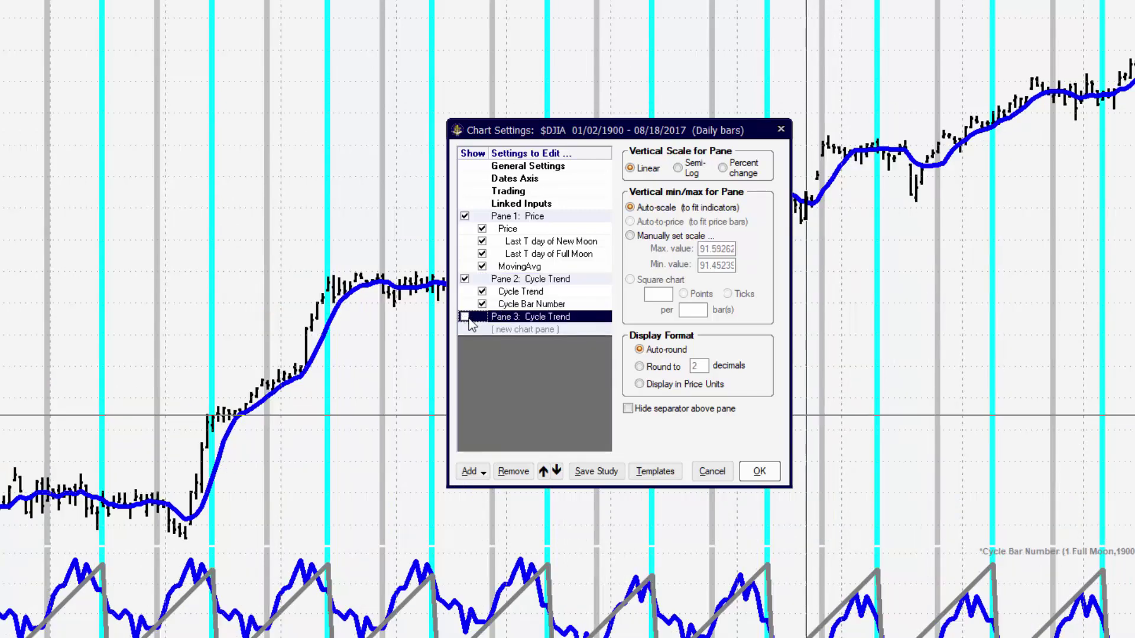
pyautogui.click(465, 279)
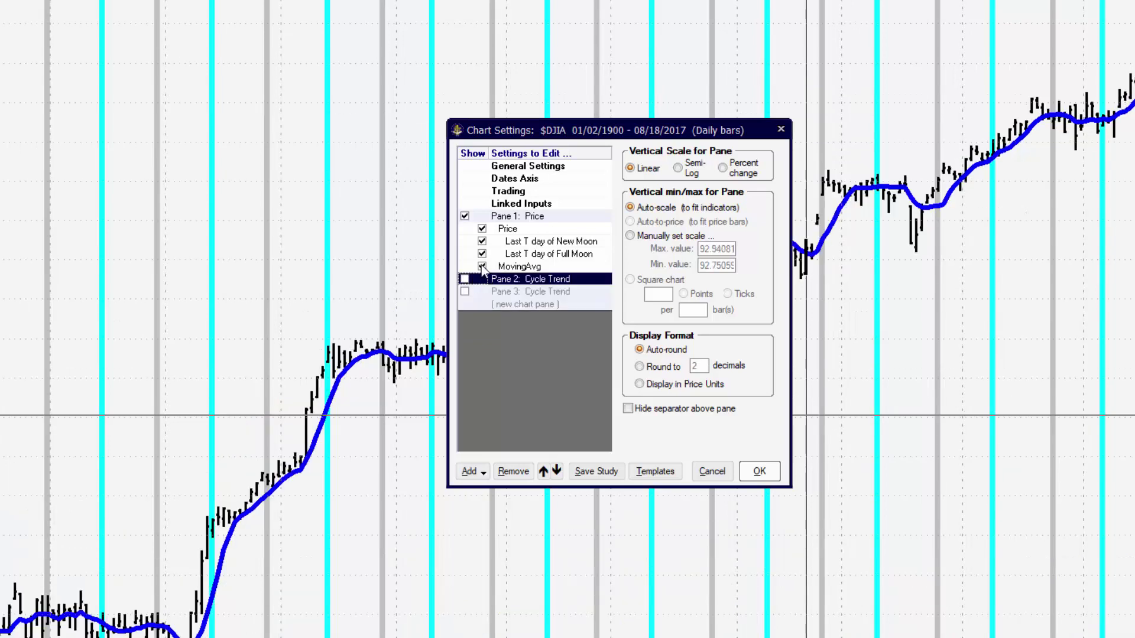
pyautogui.click(481, 266)
pyautogui.click(483, 254)
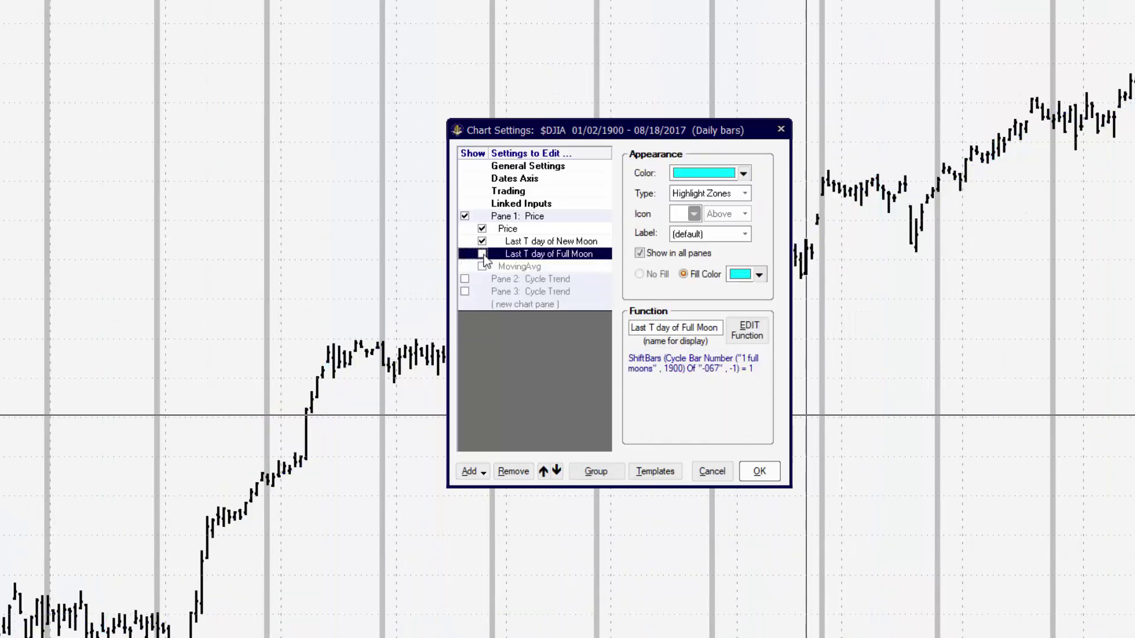
pyautogui.click(483, 254)
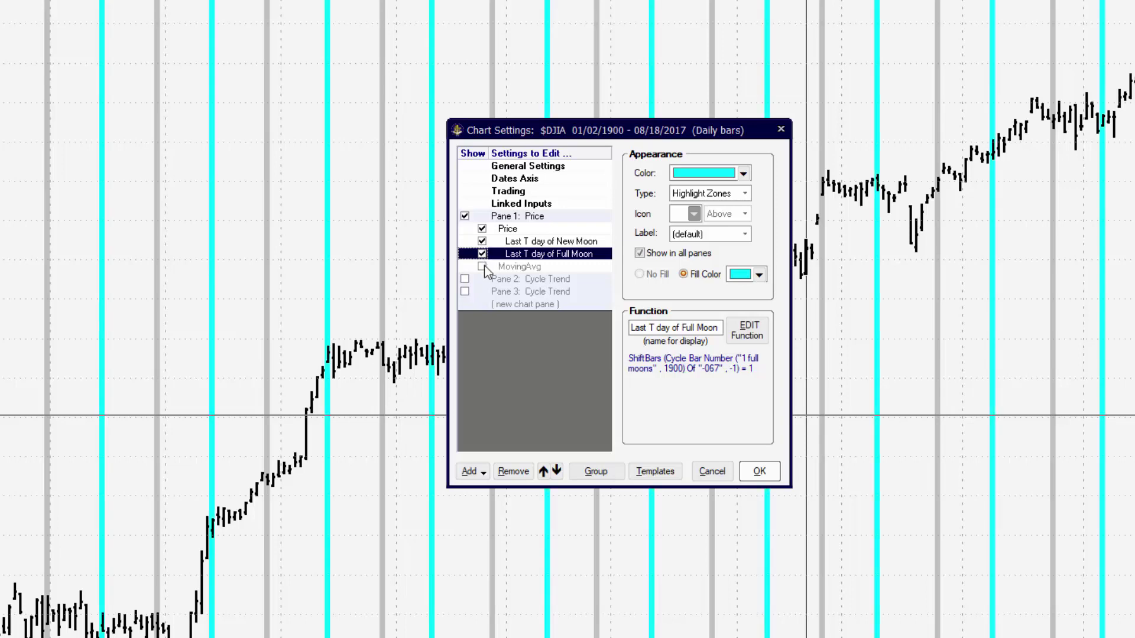
pyautogui.click(482, 266)
pyautogui.click(464, 280)
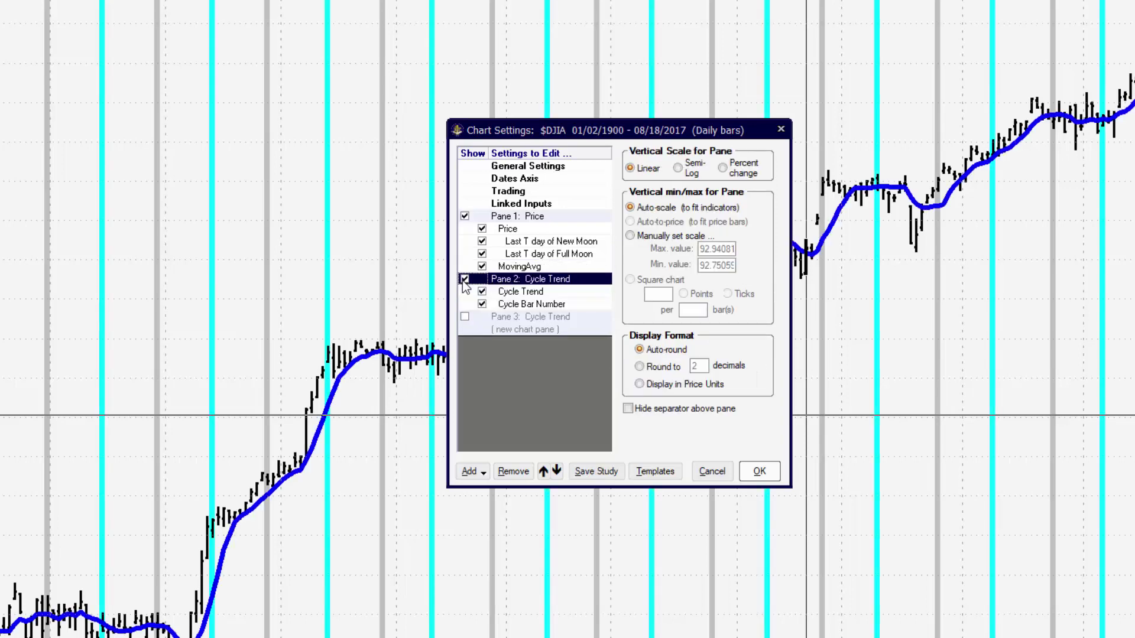
# Re-enable Pane 3 and review the Cycle Trend, New Moon zone and MovingAvg settings.
pyautogui.click(520, 292)
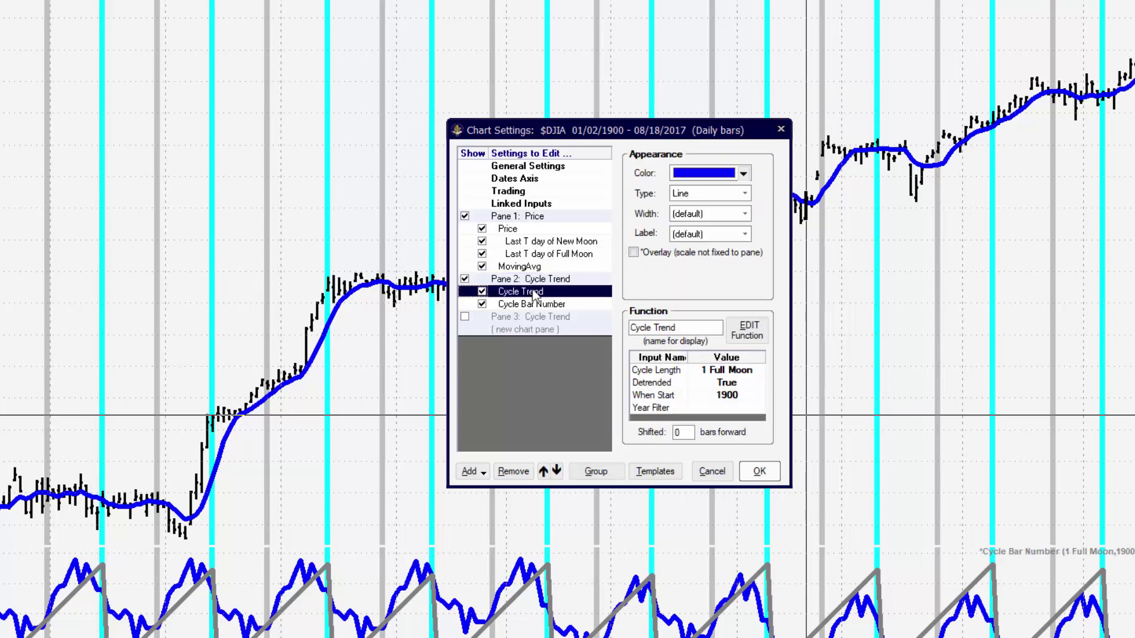
pyautogui.click(534, 244)
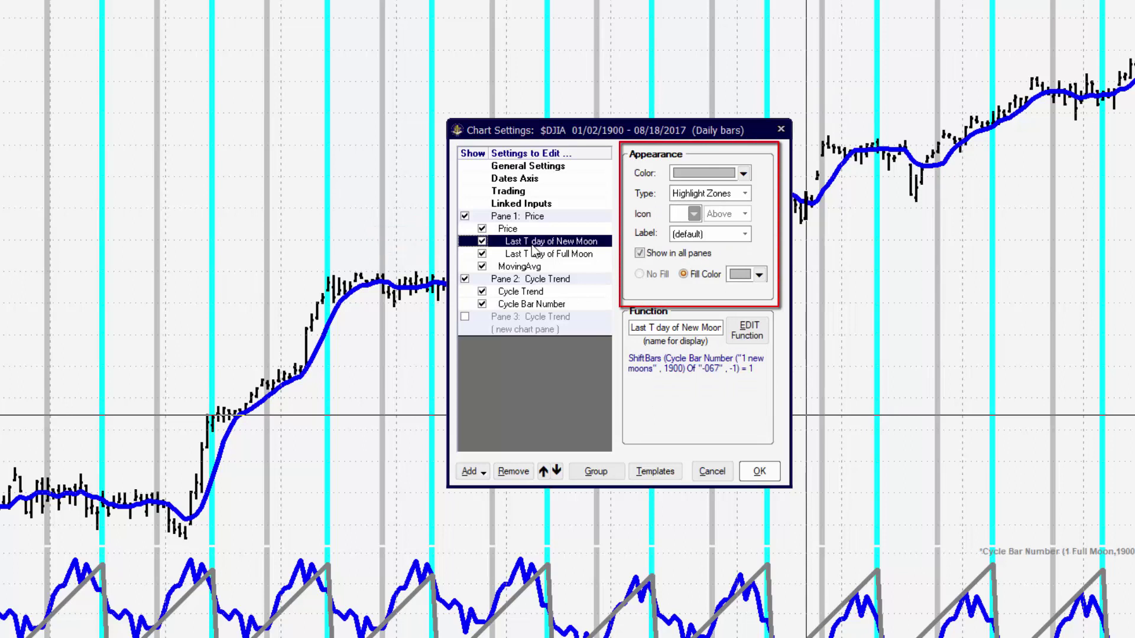
pyautogui.click(464, 317)
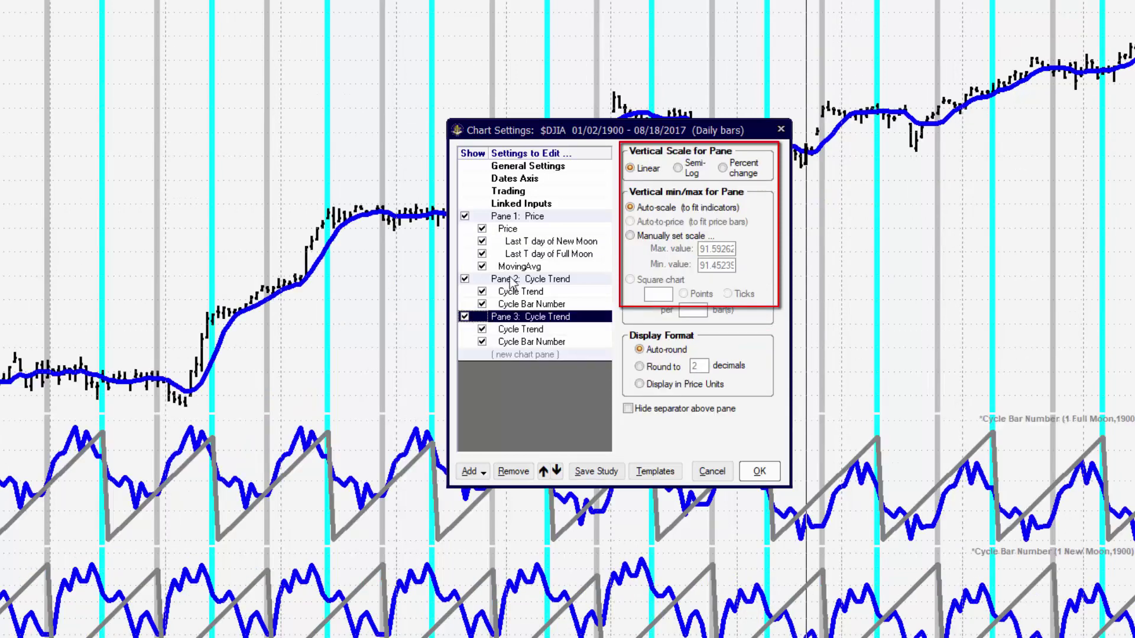
pyautogui.click(532, 267)
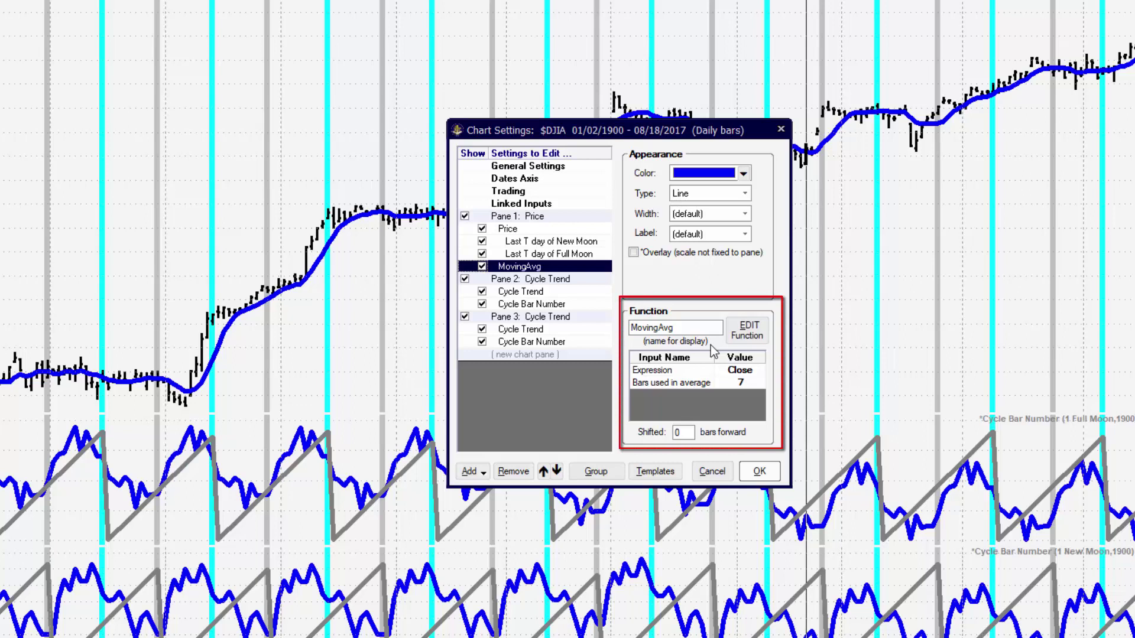
pyautogui.click(555, 332)
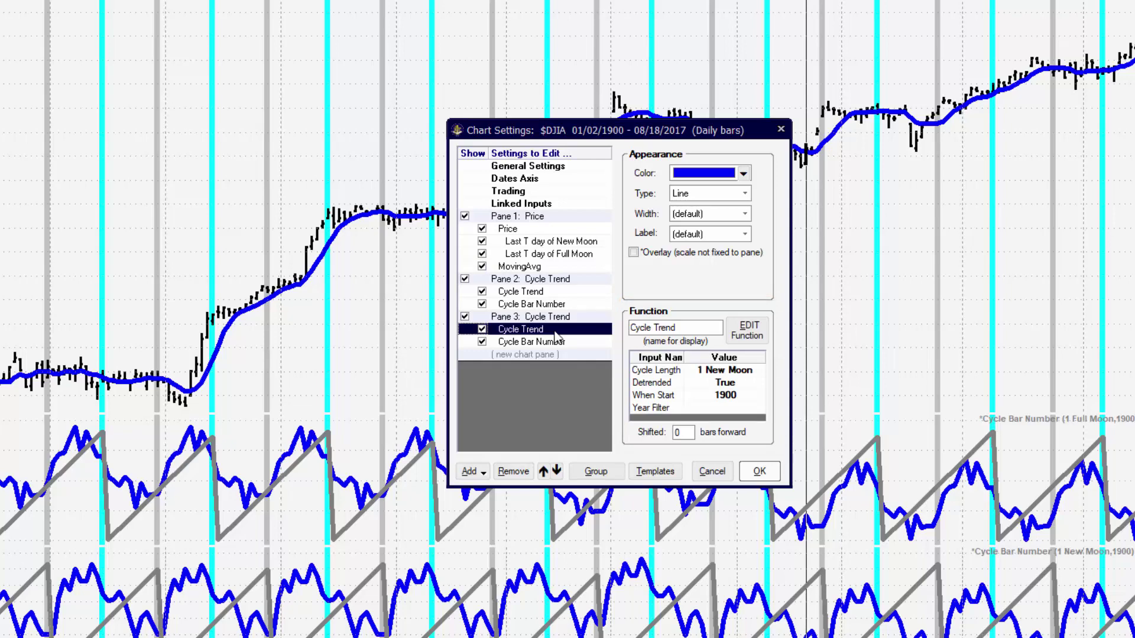
# Make the MovingAvg red, change its expression from Close to High, and use 23 bars.
pyautogui.click(541, 269)
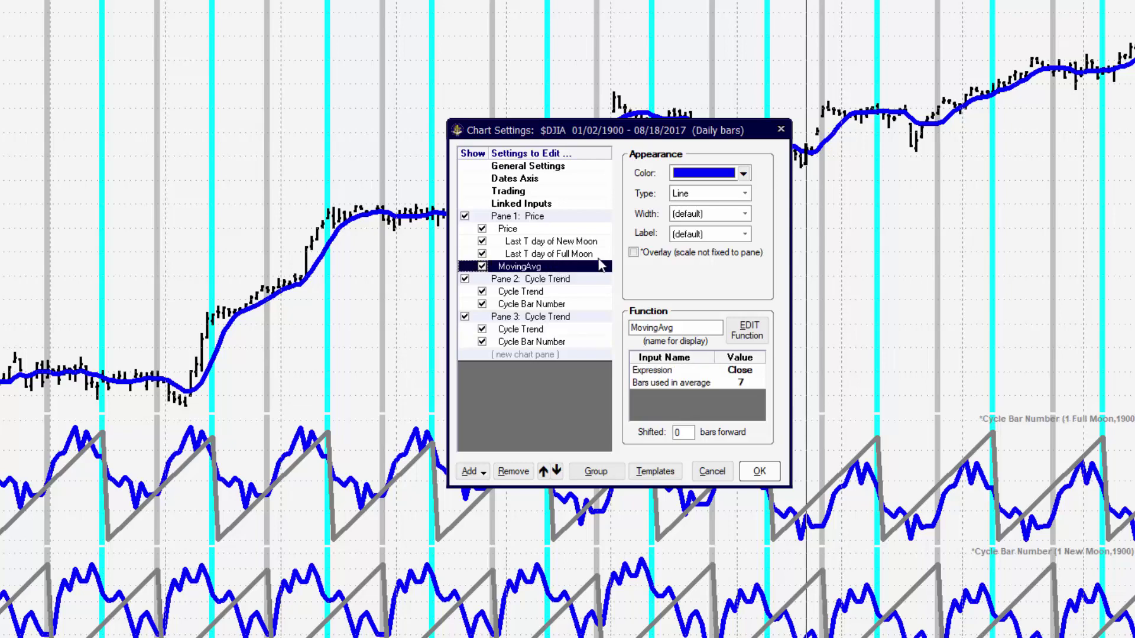
pyautogui.click(743, 173)
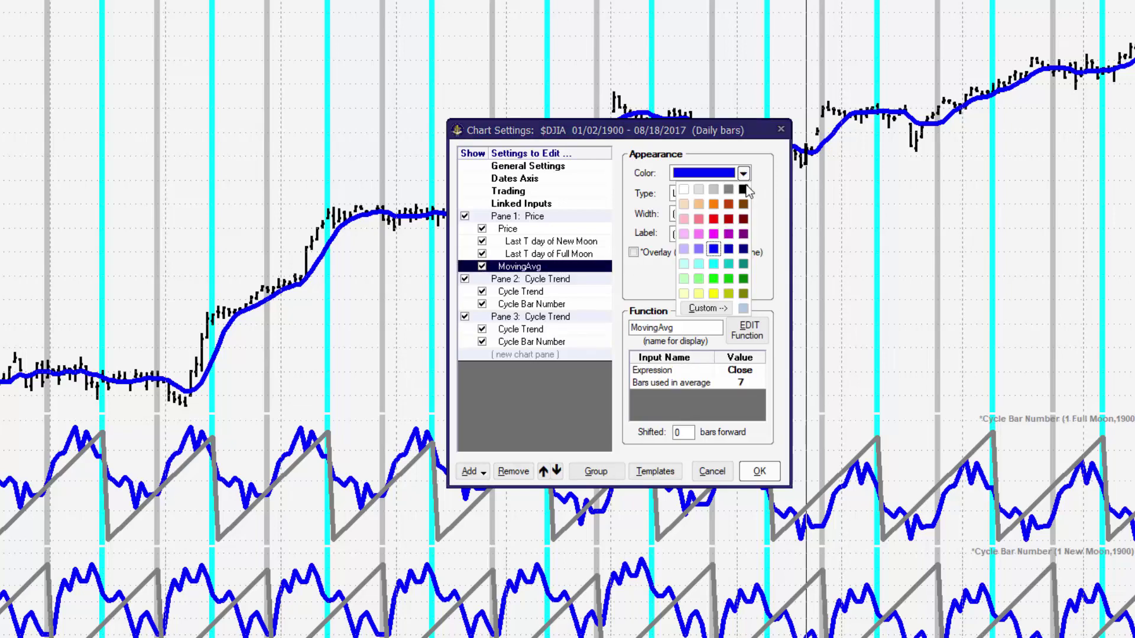
pyautogui.click(714, 222)
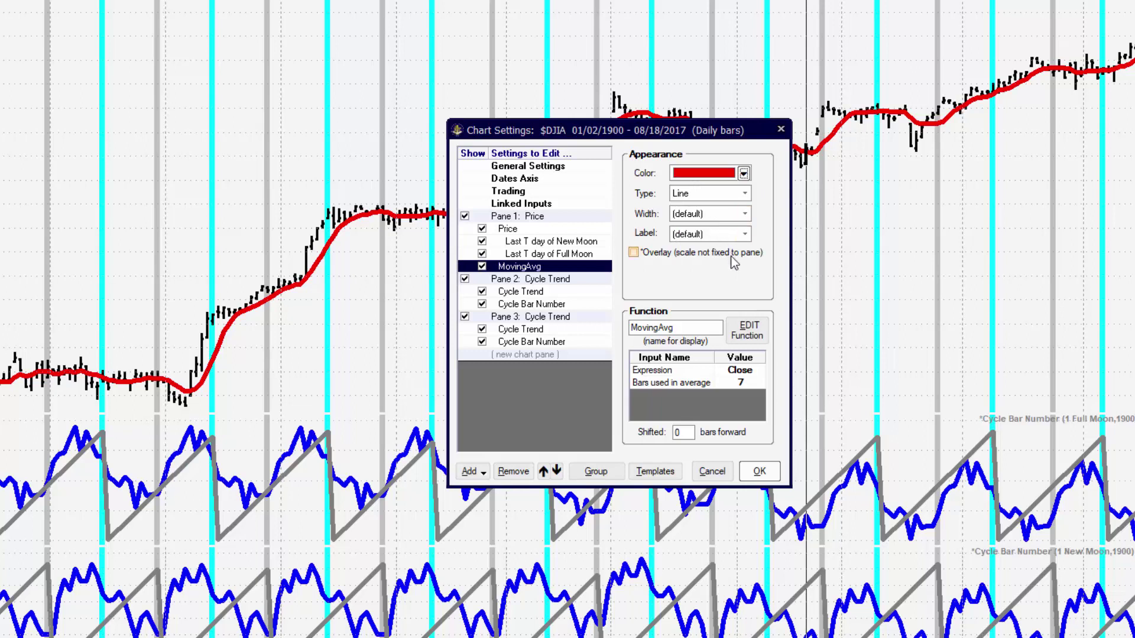
pyautogui.click(751, 373)
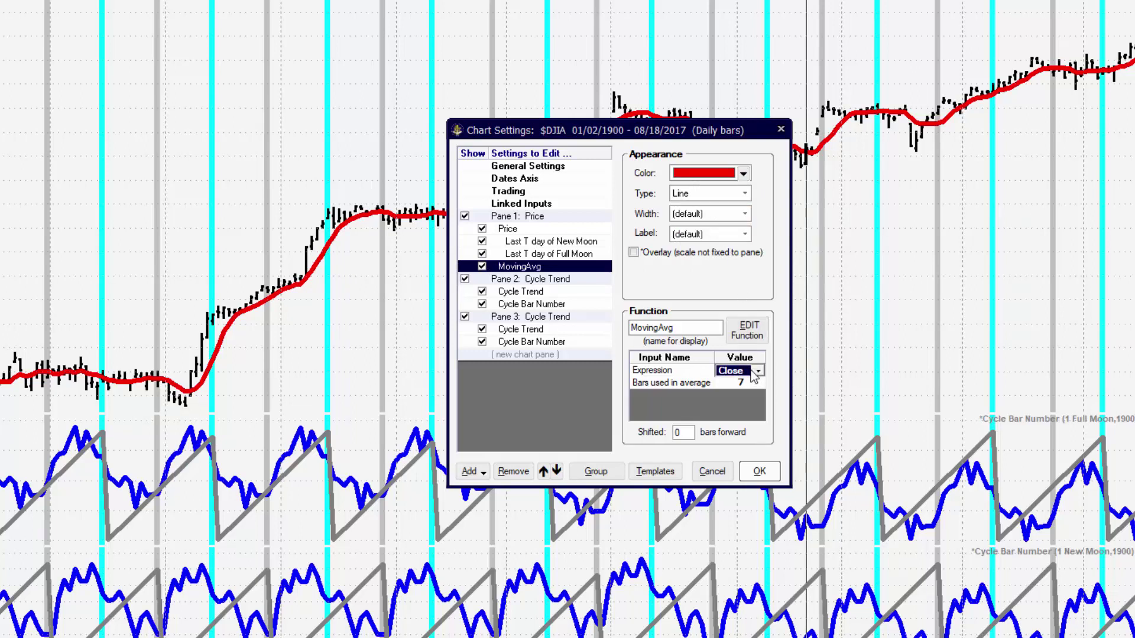
pyautogui.click(759, 370)
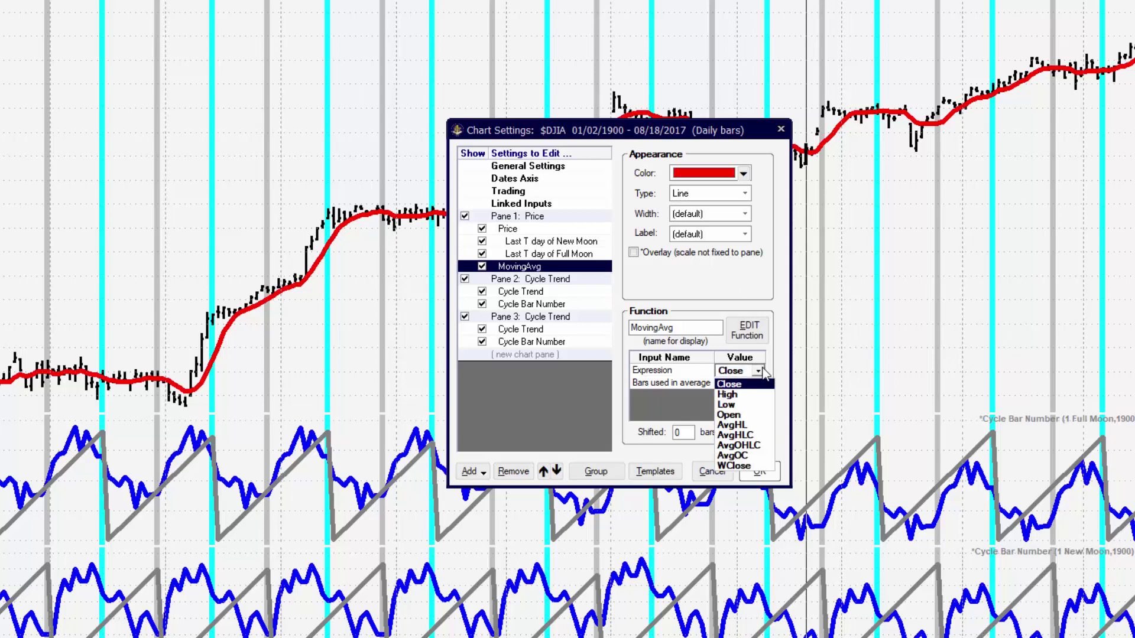
pyautogui.click(739, 394)
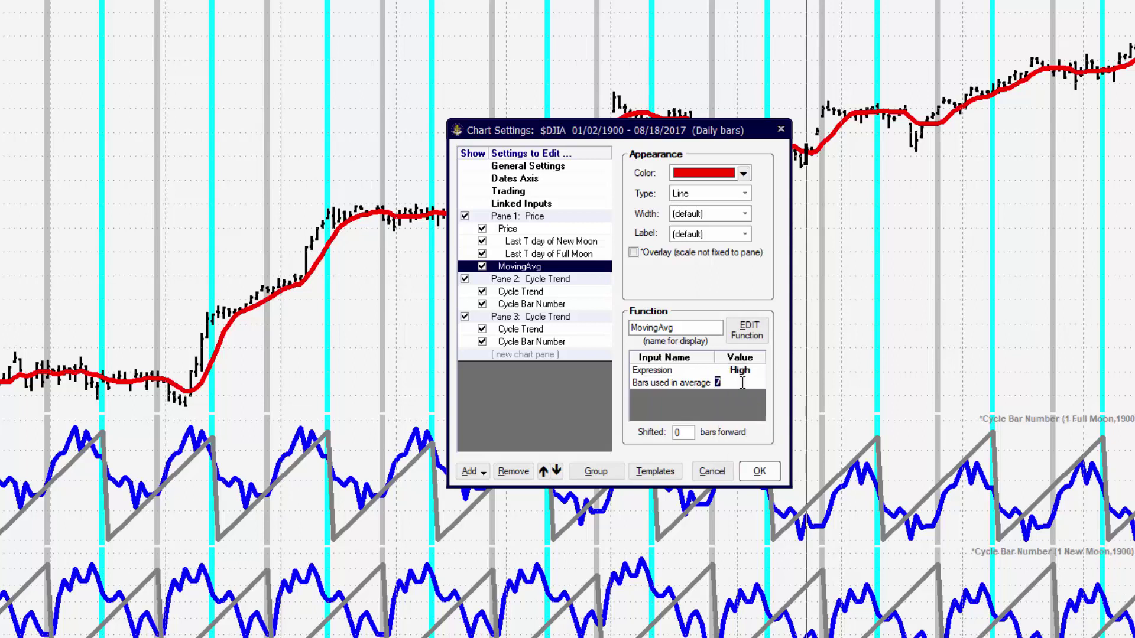
pyautogui.write('23')
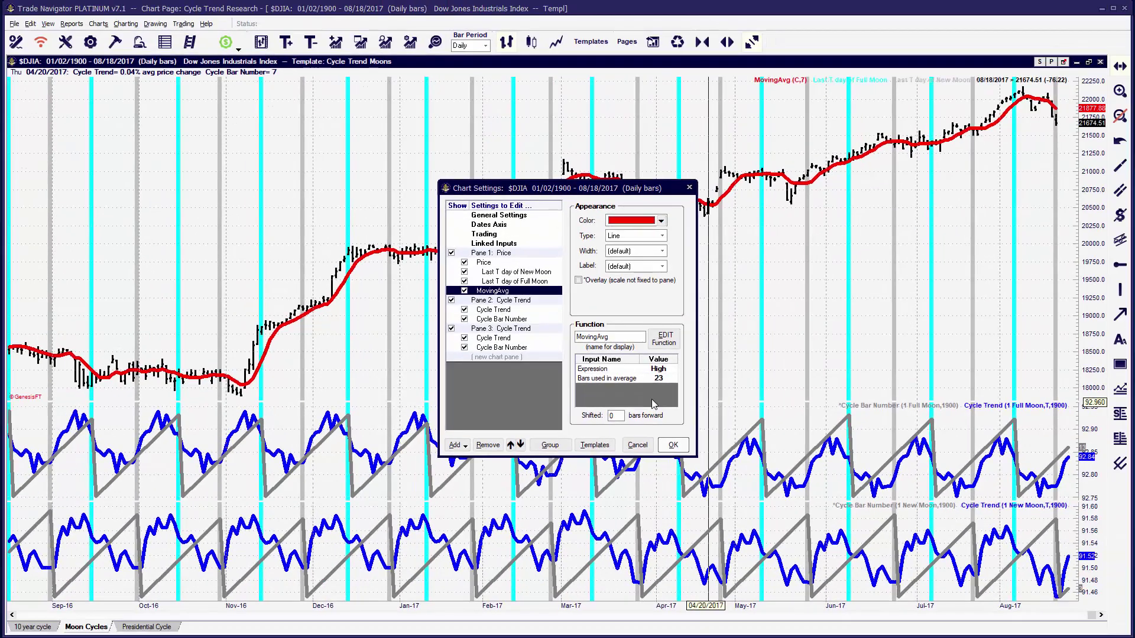
# Confirm Chart Settings with OK so the red MovingAvg (H,23) line plots over the DJIA bars.
pyautogui.click(673, 445)
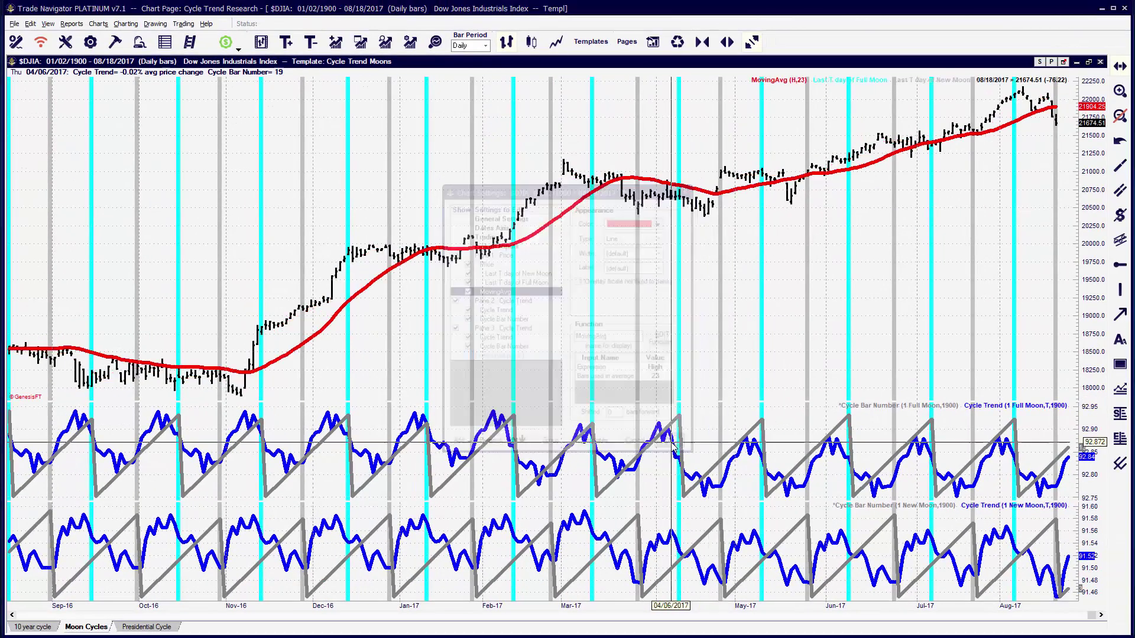